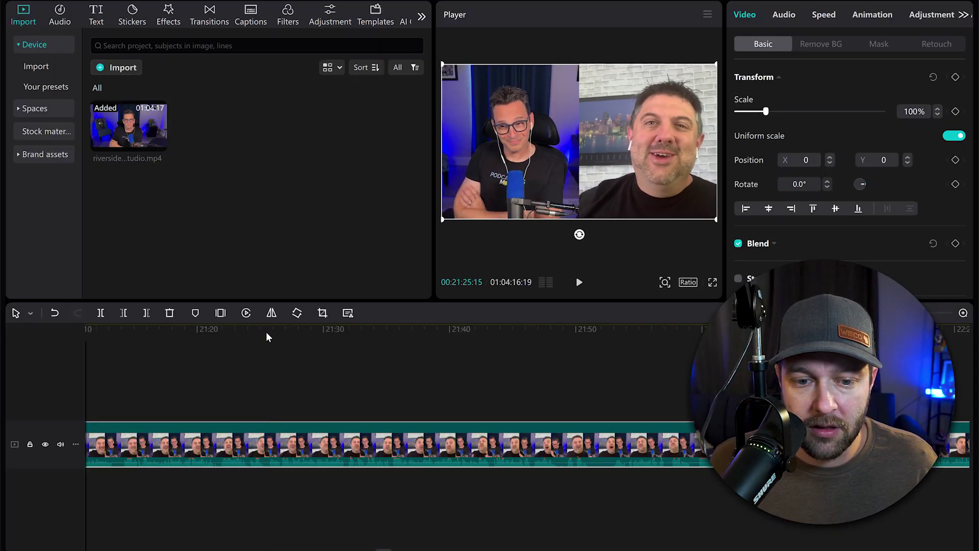
Split the episode at the excerpt's start and end, and delete the footage before and after.
click(102, 313)
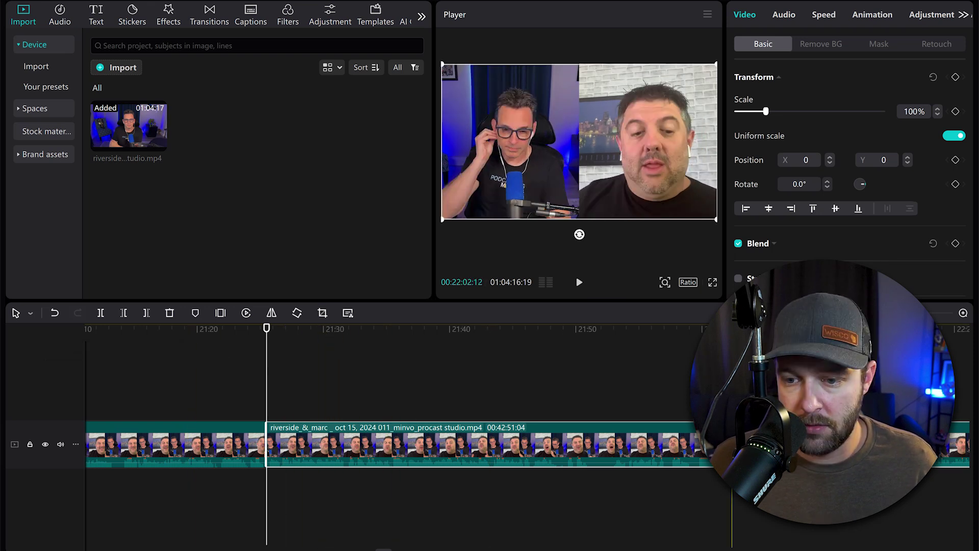
key(ctrl+b)
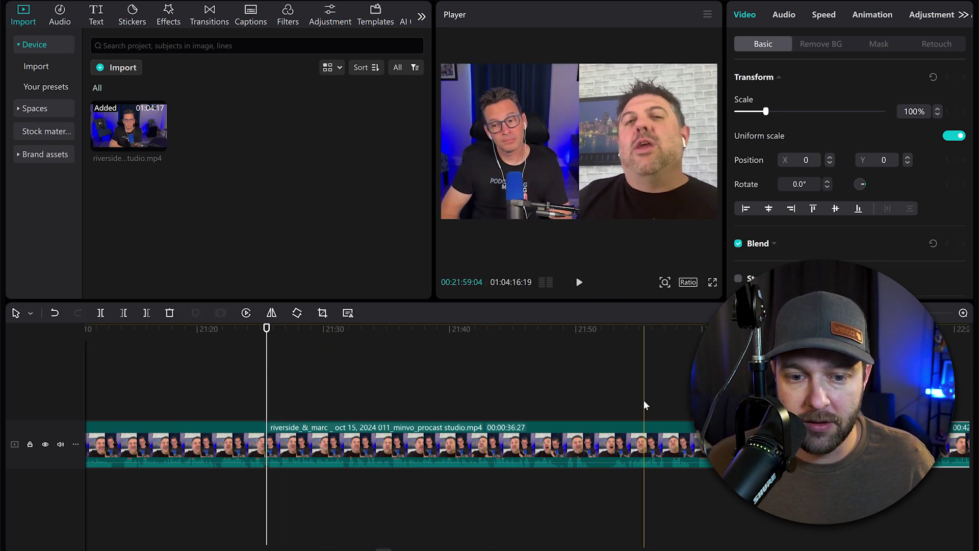
click(231, 439)
key(Delete)
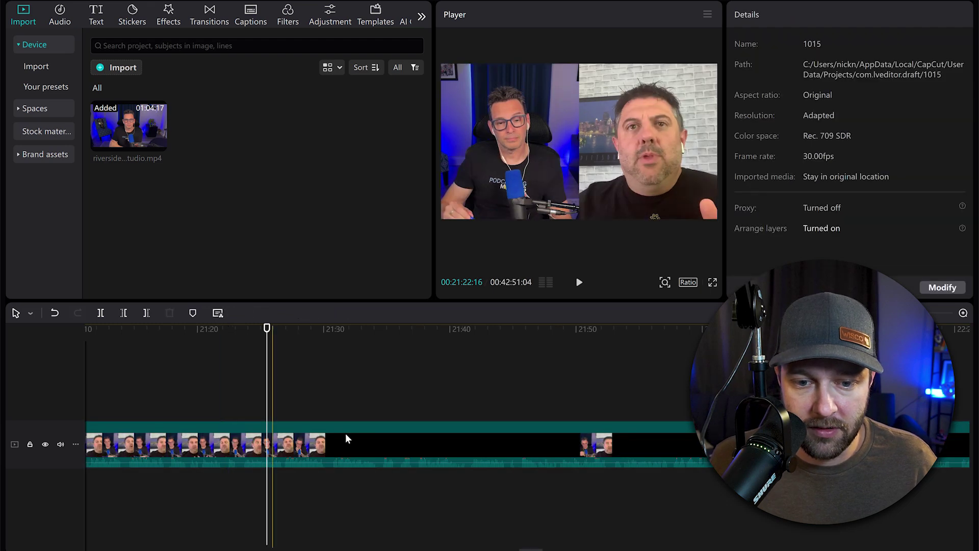
click(545, 442)
key(Delete)
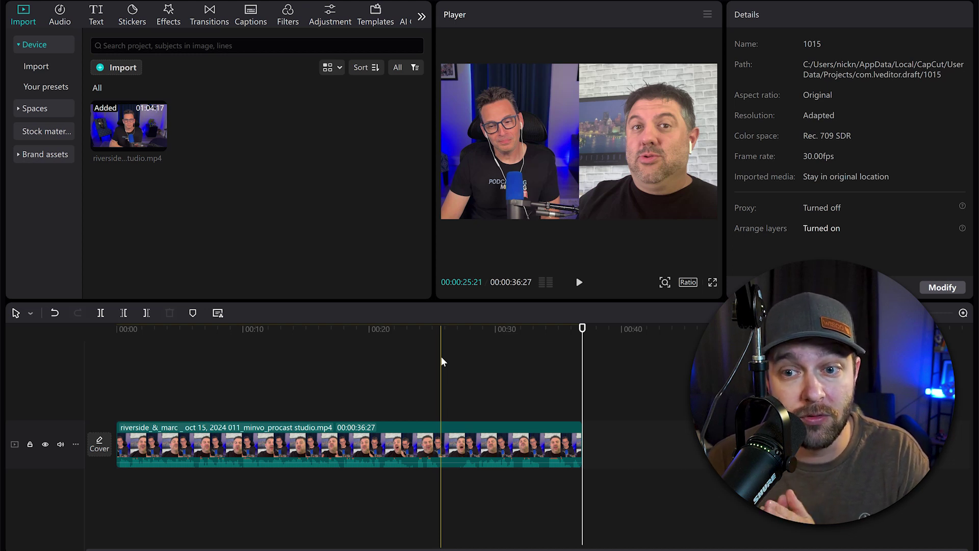
Set the canvas to 9:16 and split the excerpt into four pieces at speaker changes.
click(688, 282)
click(717, 419)
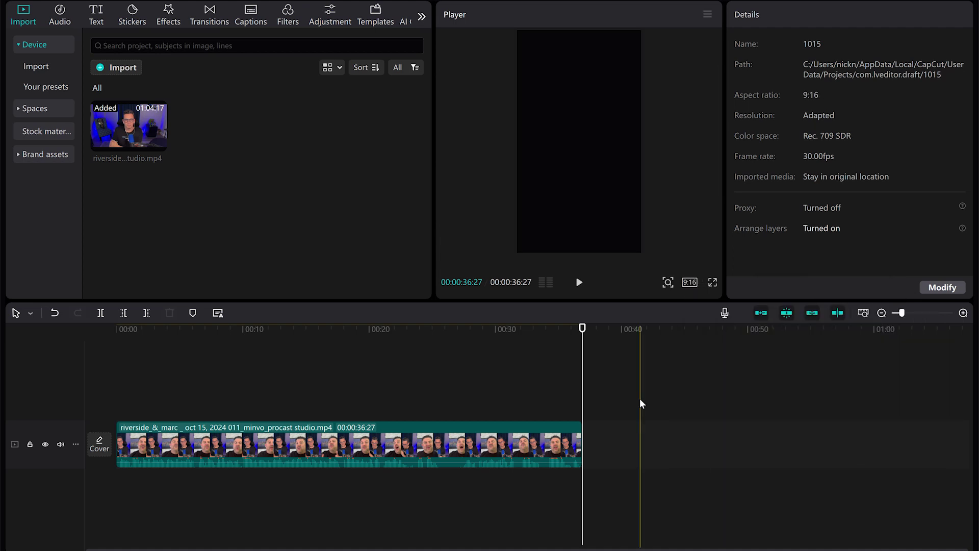
click(197, 429)
key(ctrl+b)
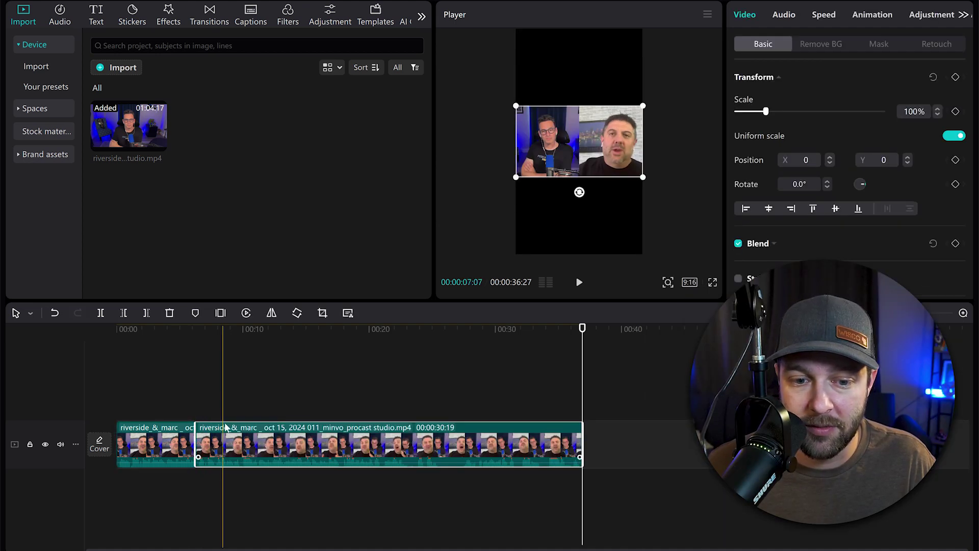
key(ctrl+b)
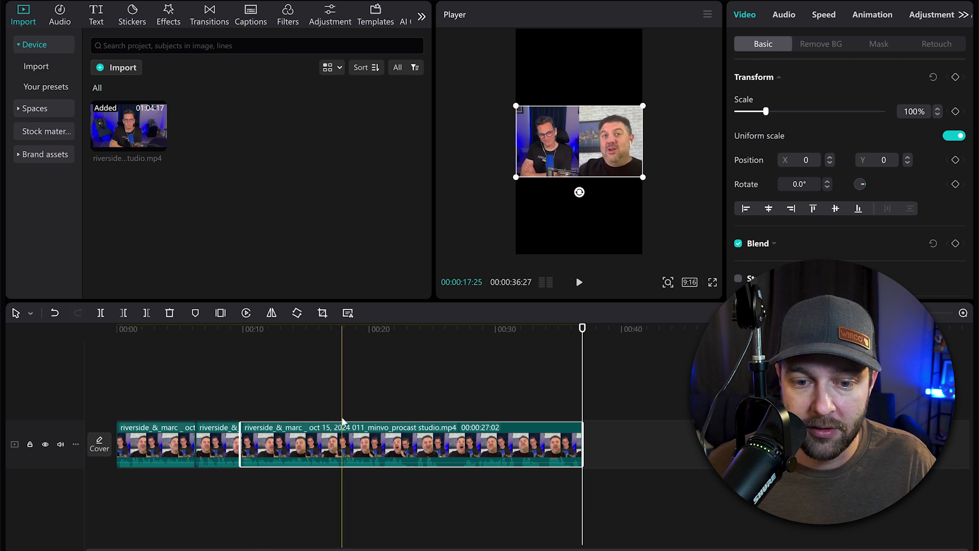
key(ctrl+b)
Scale the first two pieces to 316%, framing the second on the guest at X 1567.
click(176, 438)
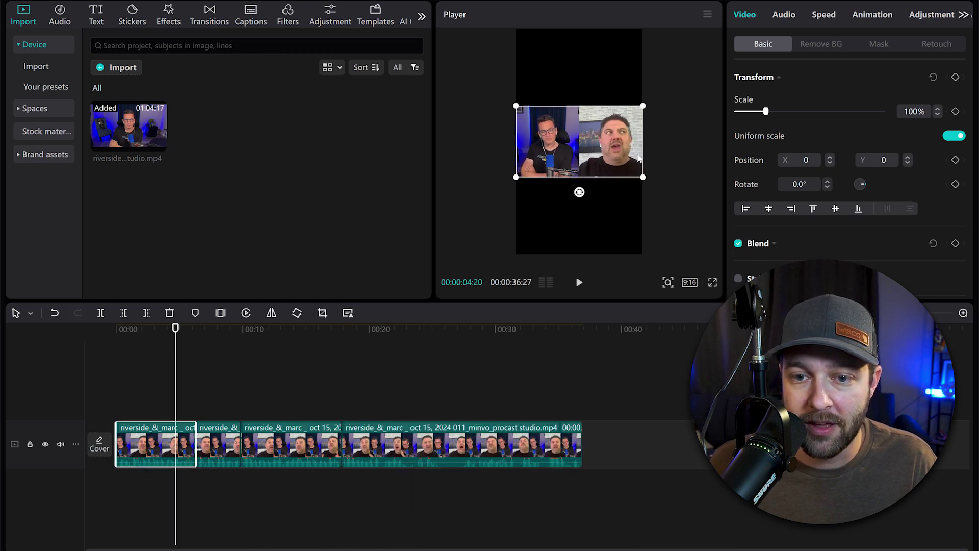
drag(520, 178, 323, 286)
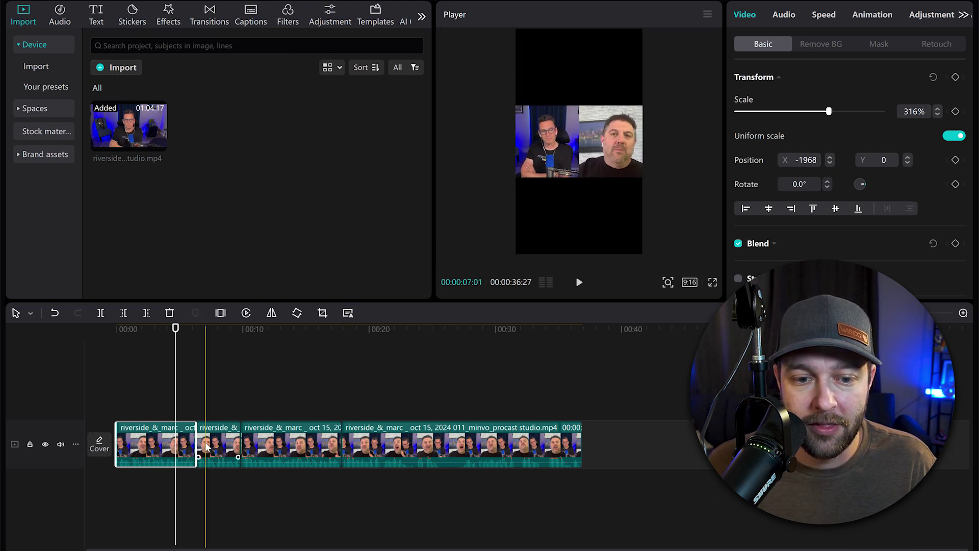
click(235, 426)
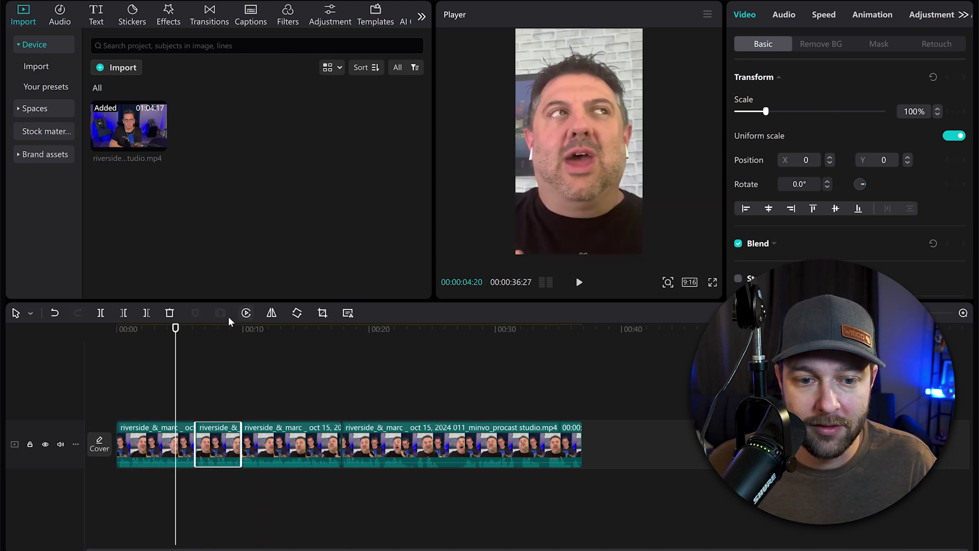
click(219, 330)
drag(642, 177, 786, 321)
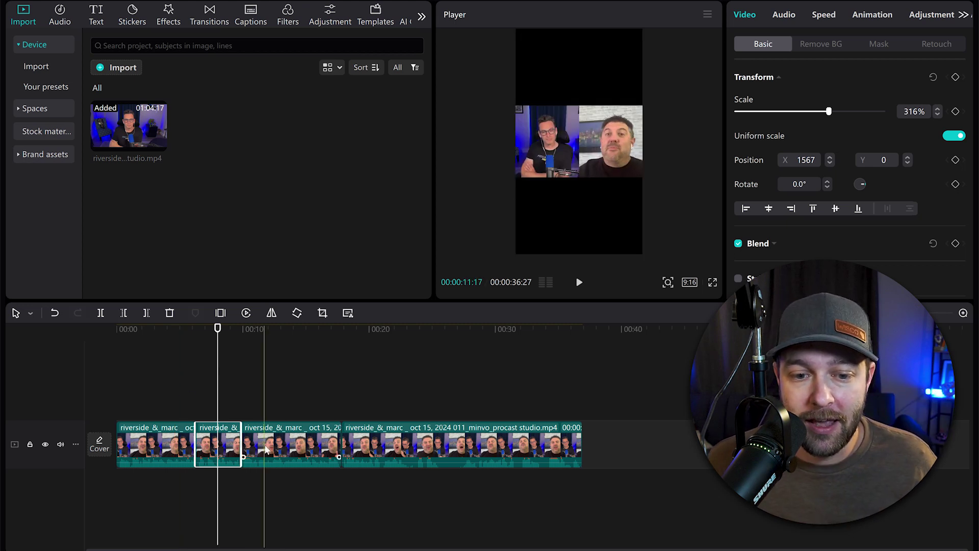
Copy the third piece onto a new track above, aligned with its start.
click(283, 446)
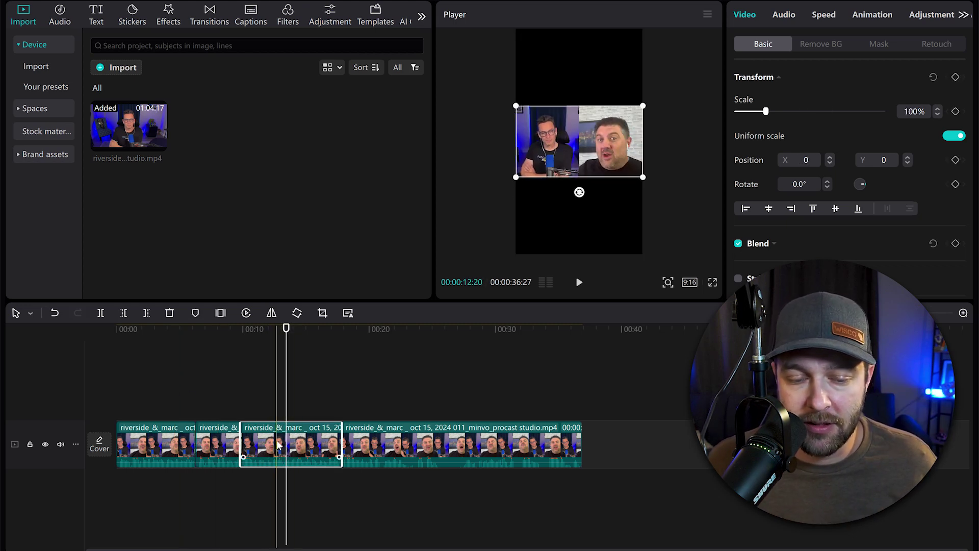
right_click(283, 445)
click(315, 94)
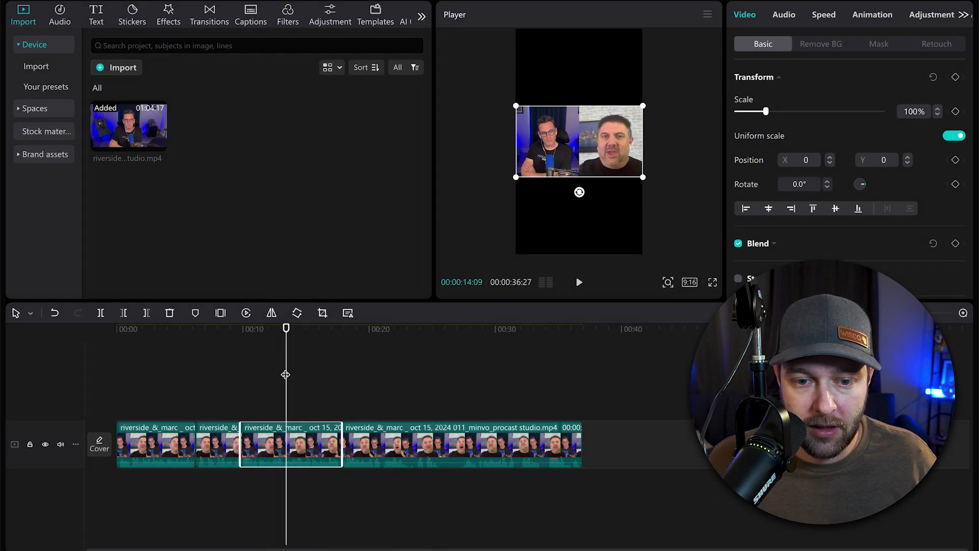
right_click(293, 361)
click(299, 388)
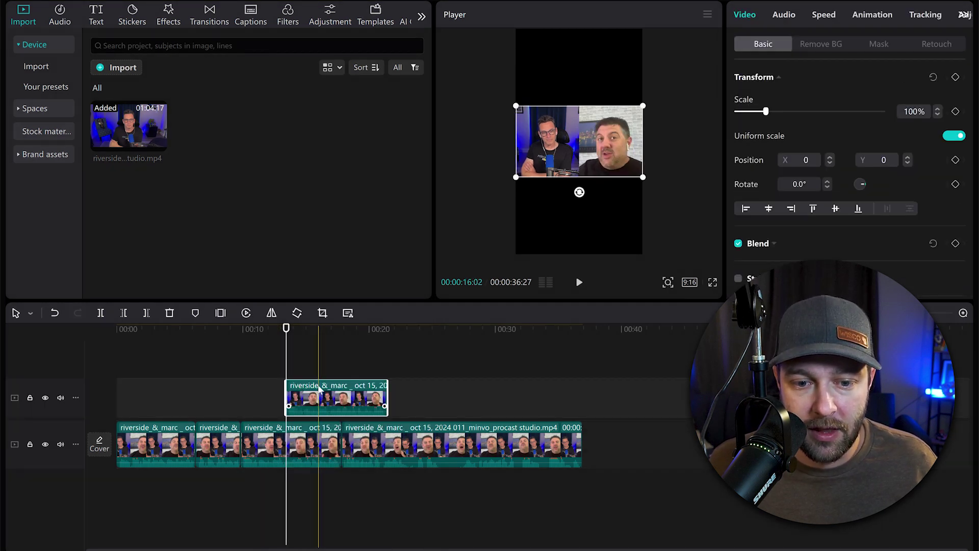
drag(318, 391, 274, 390)
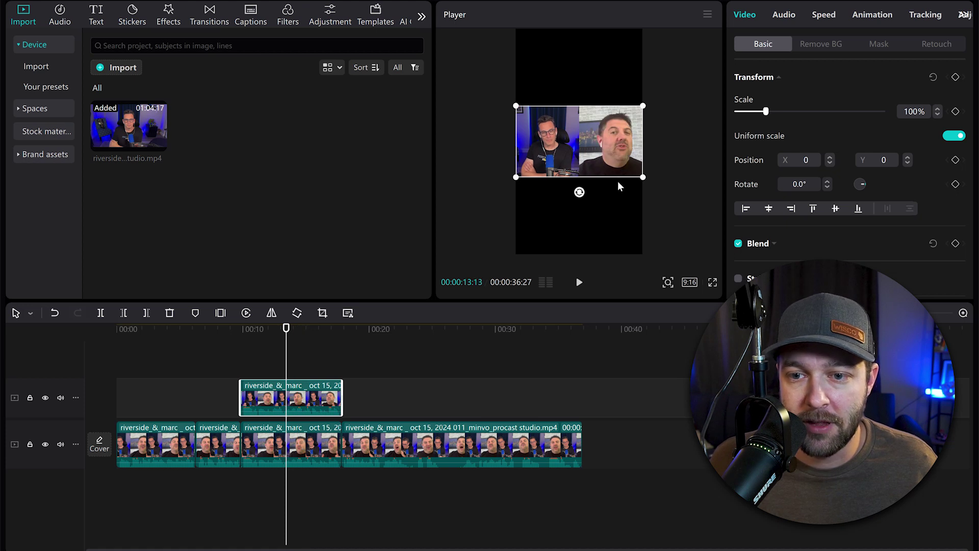
Scale the overlay copy to 206% so one host fills the top half.
drag(647, 181, 712, 235)
drag(586, 166, 633, 116)
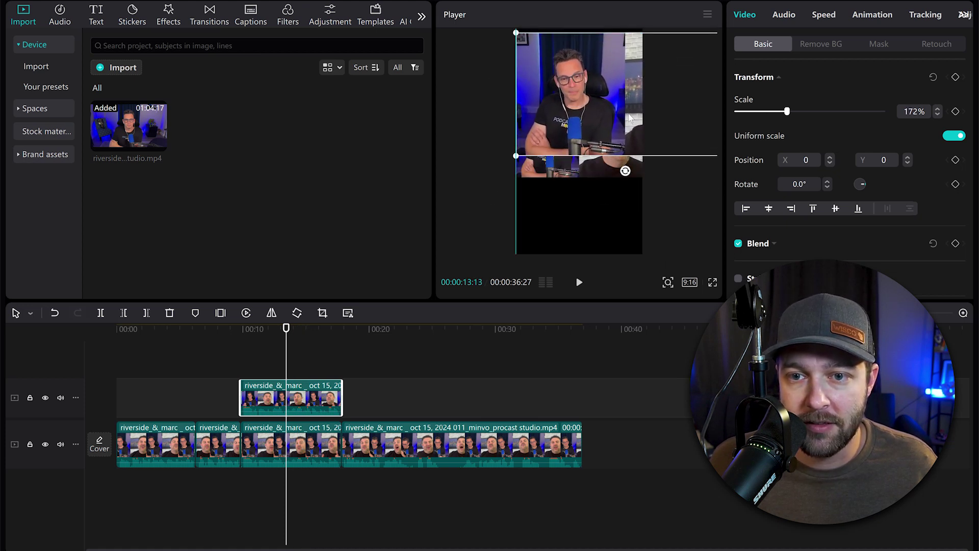
mouse_move(508, 156)
mouse_down()
mouse_move(491, 164)
mouse_move(515, 162)
mouse_up()
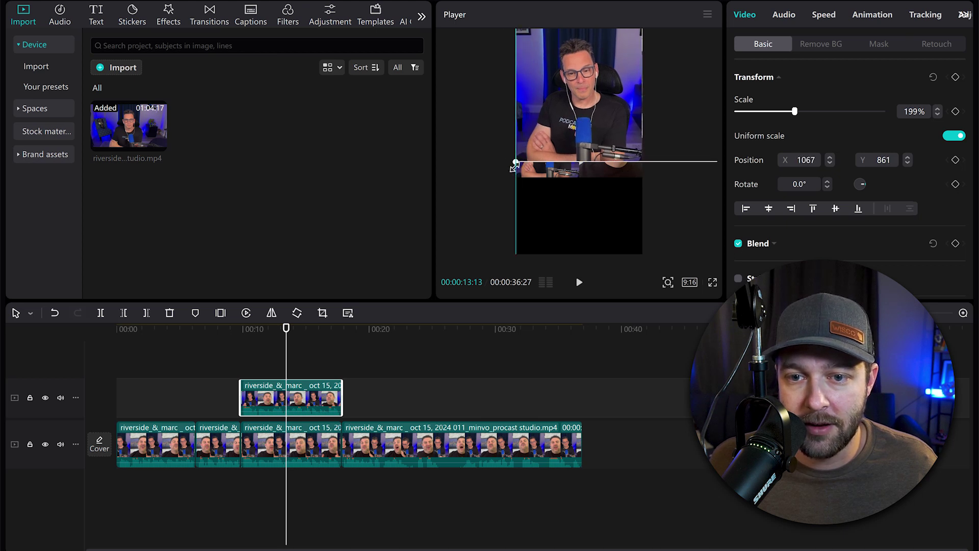
drag(516, 162, 511, 163)
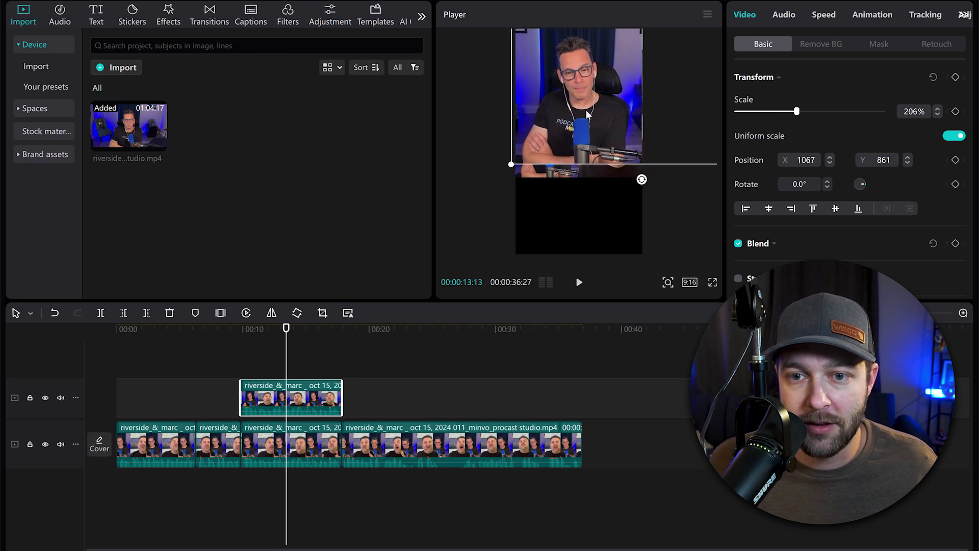
drag(587, 114, 589, 101)
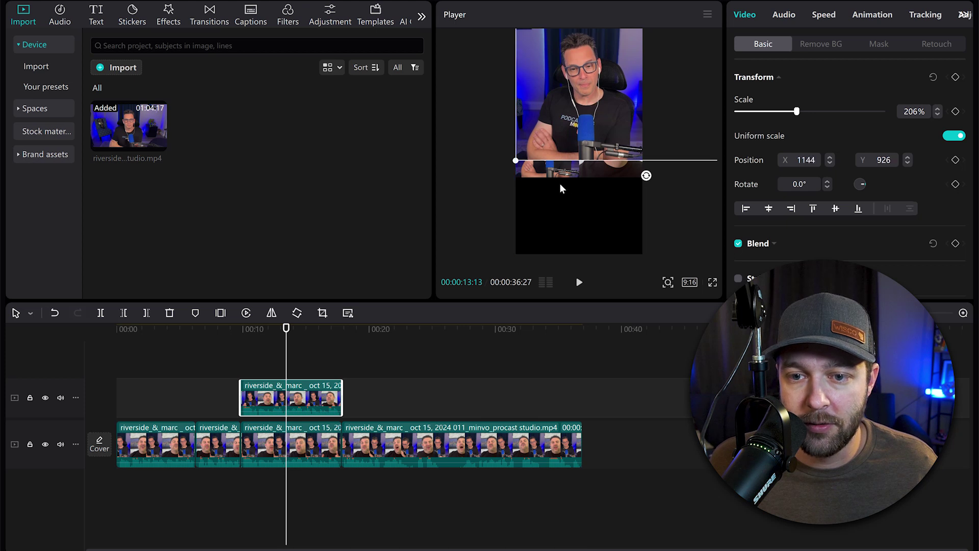
Move the main clip down and scale it to 202% so the other host fills the bottom.
click(571, 175)
drag(565, 174, 388, 311)
drag(602, 204, 598, 81)
click(530, 149)
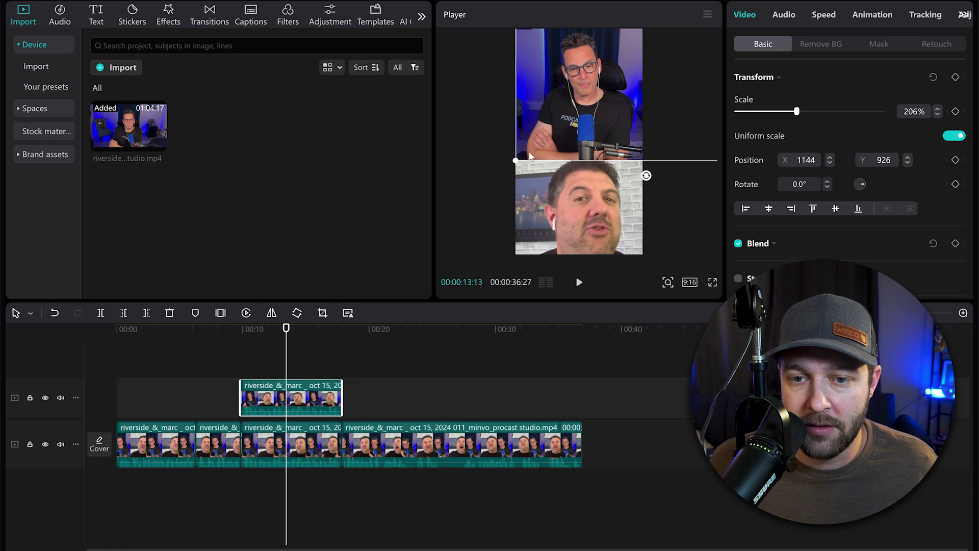
click(555, 218)
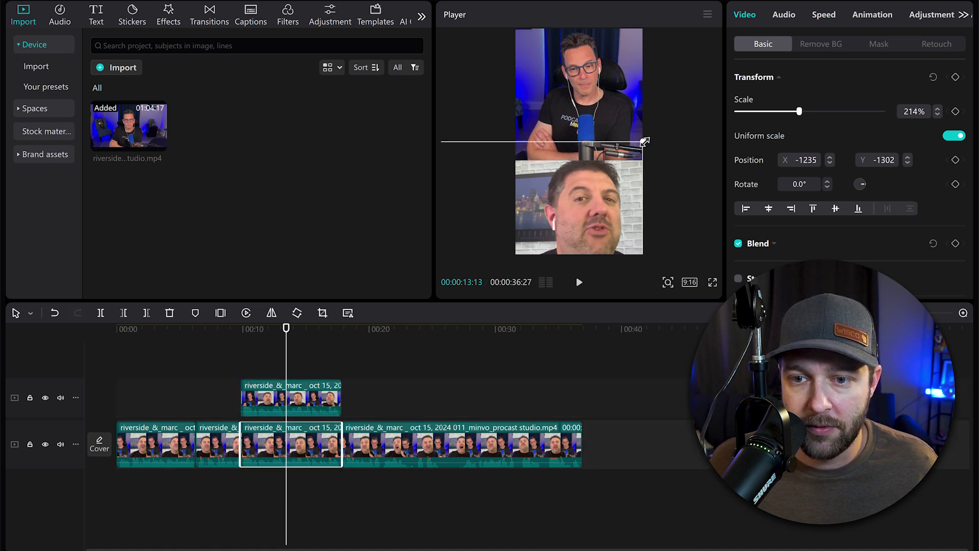
drag(644, 142, 643, 137)
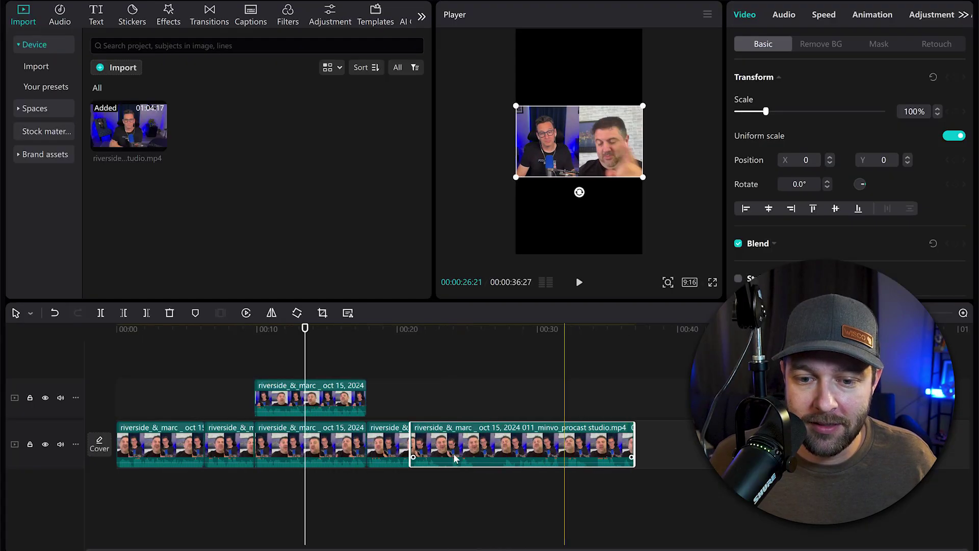
scroll(637, 446, up, 2)
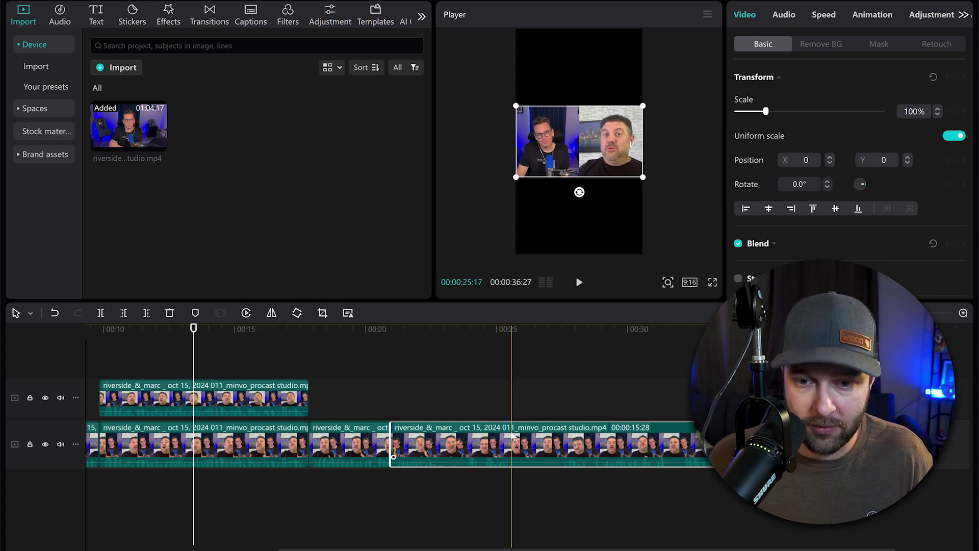
Split off and delete the short leftover pieces, cutting the project to about 34 seconds.
key(ctrl+b)
key(ctrl+b)
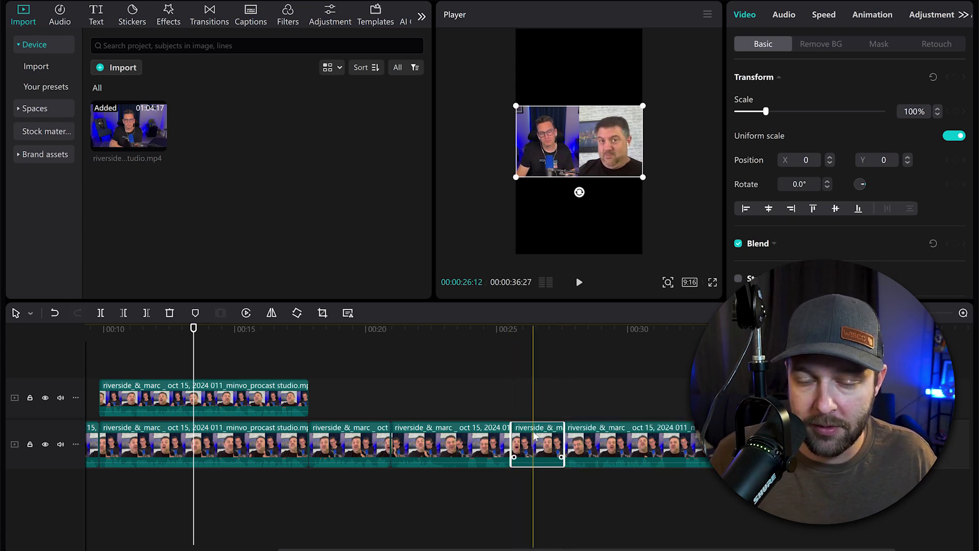
key(Delete)
scroll(605, 438, up, 2)
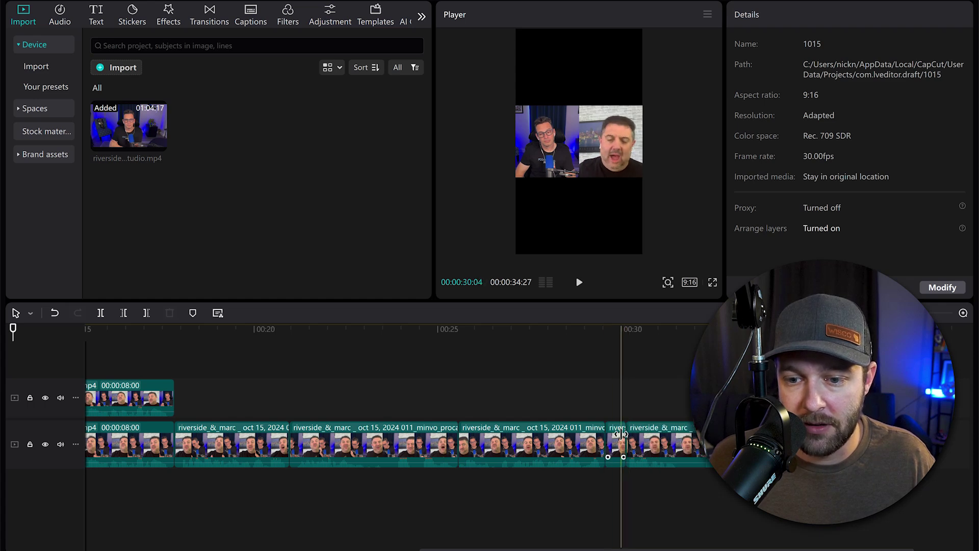
click(626, 437)
key(ctrl+b)
key(Delete)
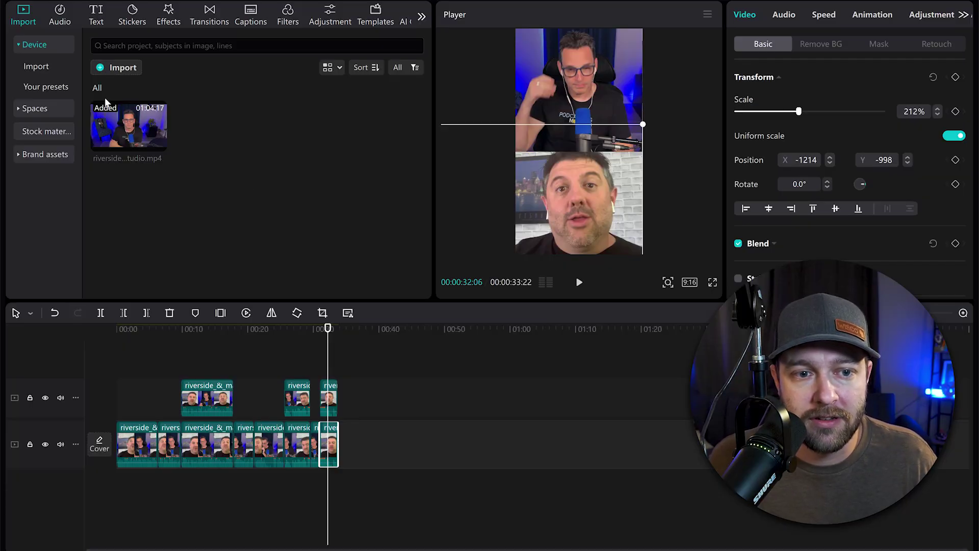
Generate auto captions for the video from the Text panel's Auto captions option.
click(96, 16)
click(42, 173)
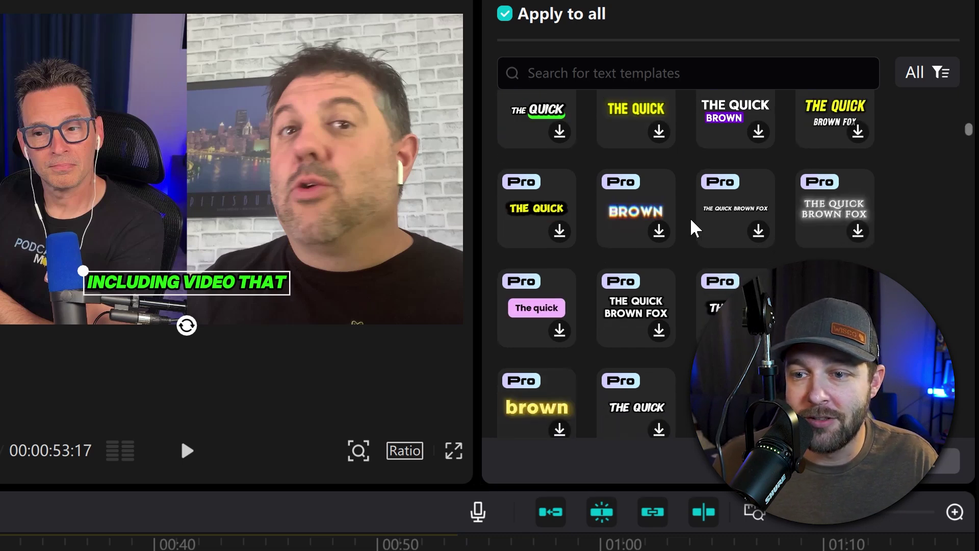
scroll(692, 222, down, 5)
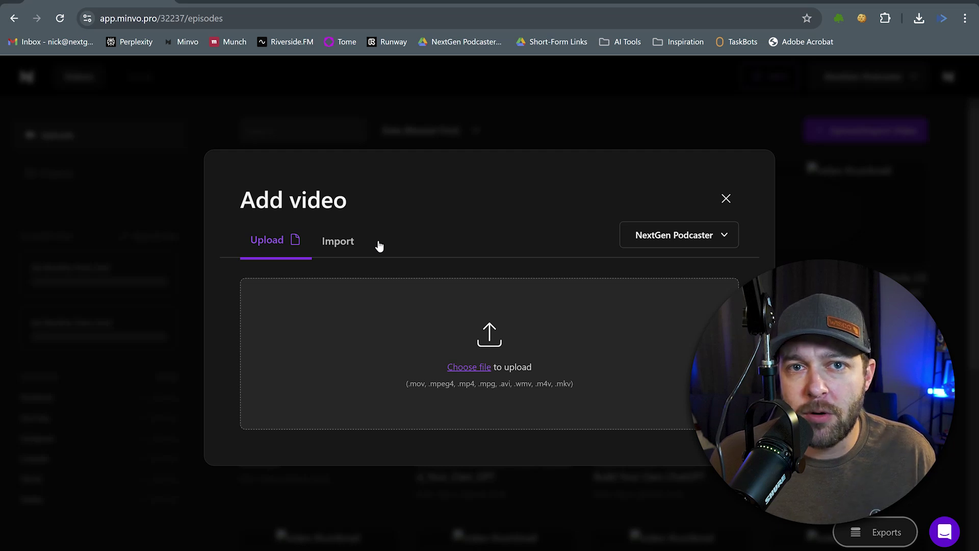
Import the podcast episode into Minvo from its YouTube link.
click(345, 246)
click(356, 281)
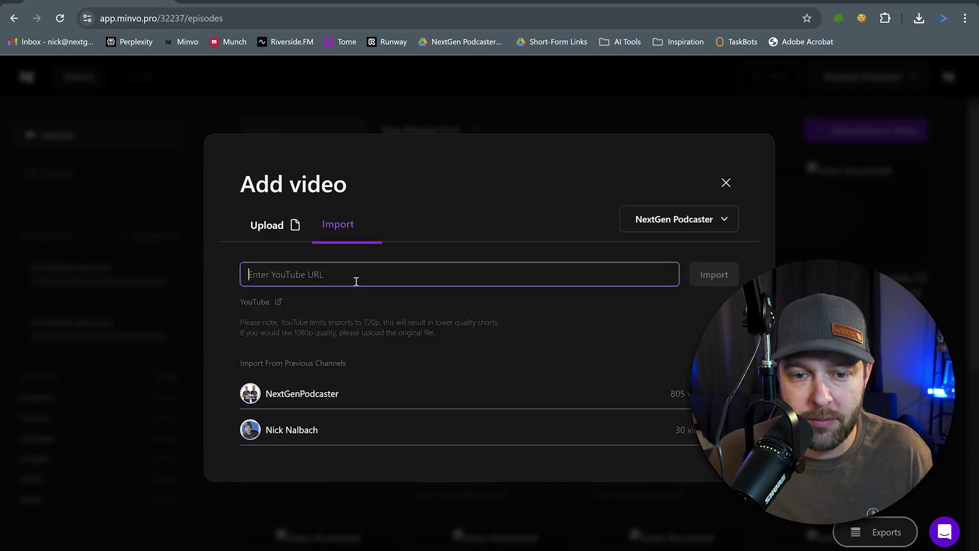
key(ctrl+v)
click(694, 279)
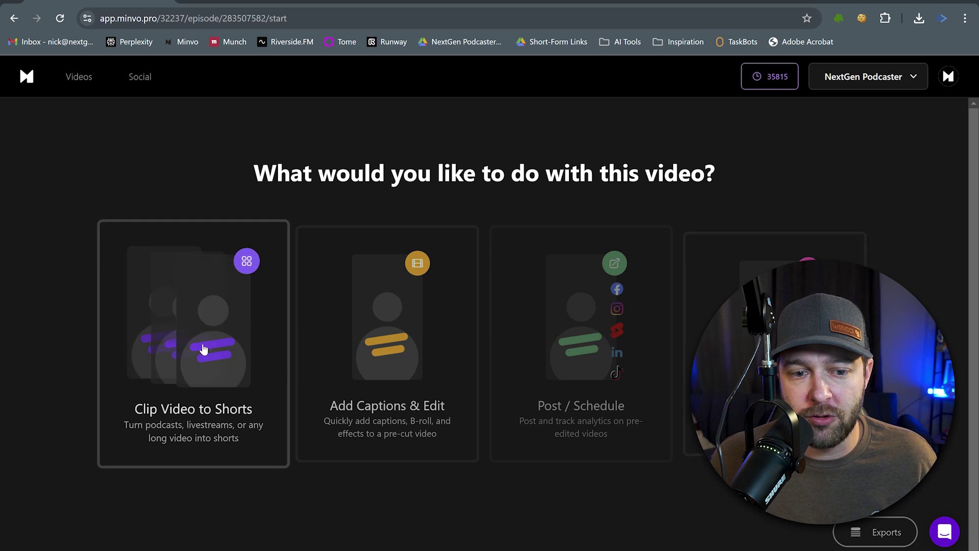
Choose Clip Video to Shorts with Magic Emphasis enabled alongside Magic Frame and Magic Cut.
click(191, 277)
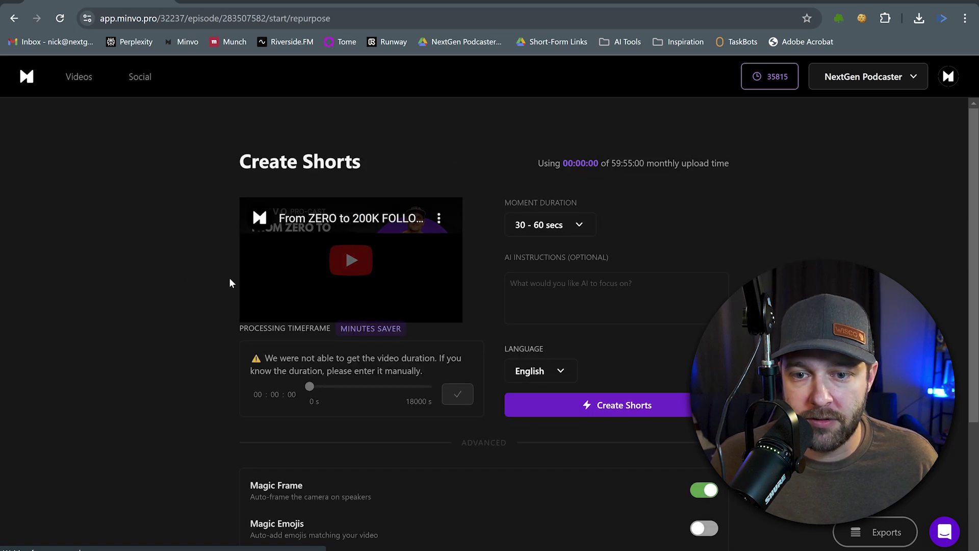
scroll(716, 253, down, 5)
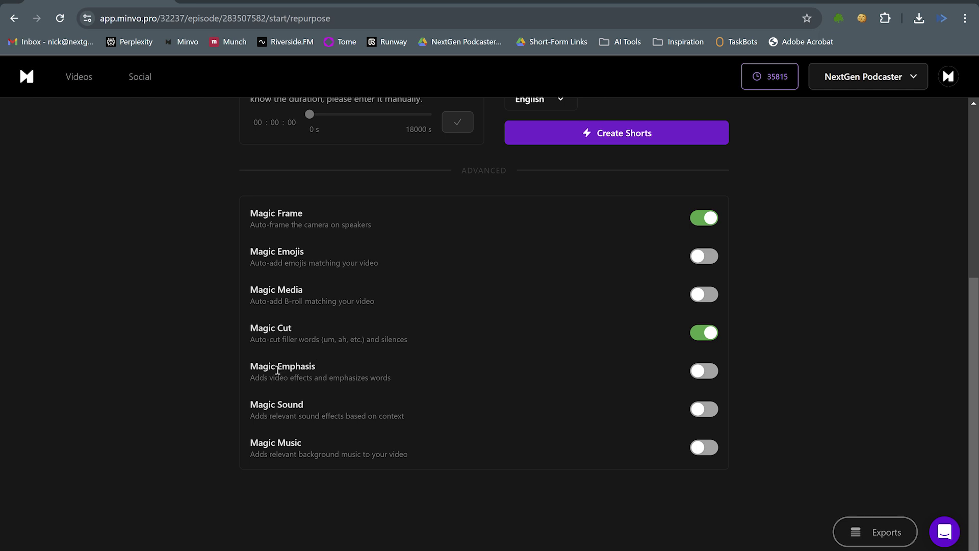
click(715, 378)
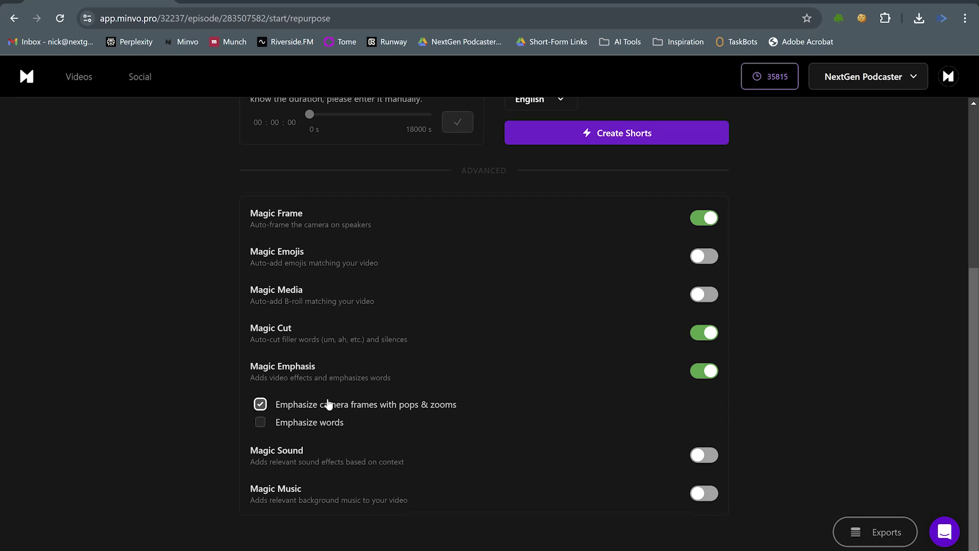
scroll(403, 415, down, 1)
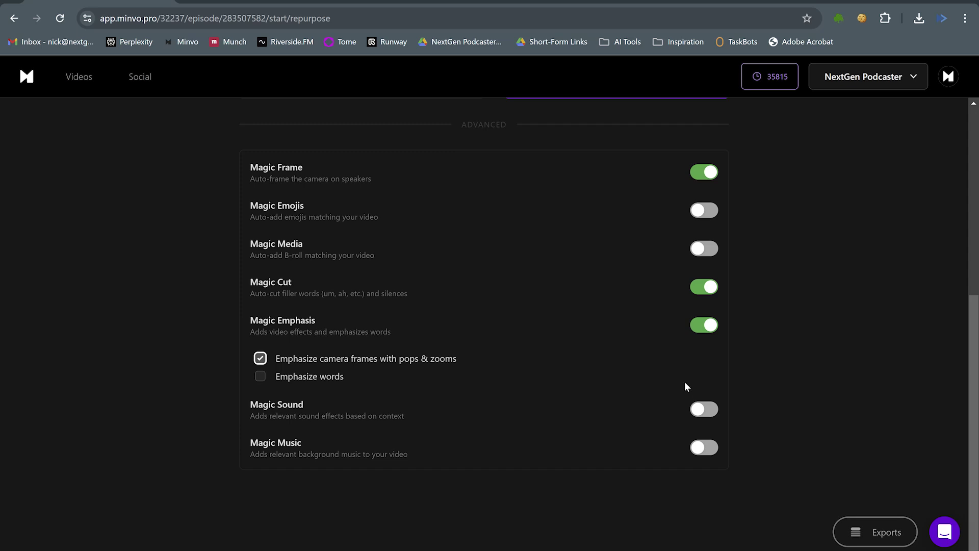
scroll(685, 383, up, 1)
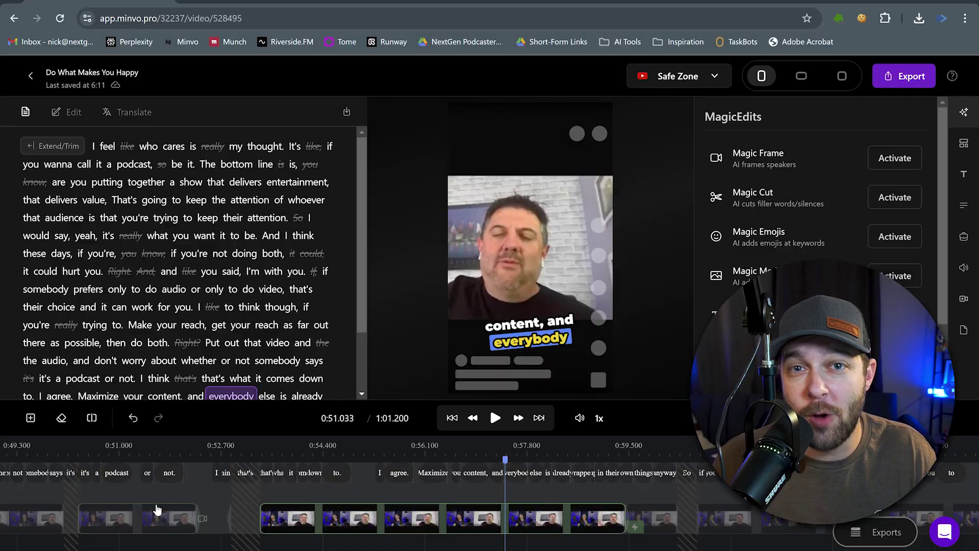
Scrub to the words or, it, content, and everybody, then select the caption to edit its style.
scroll(265, 491, left, 5)
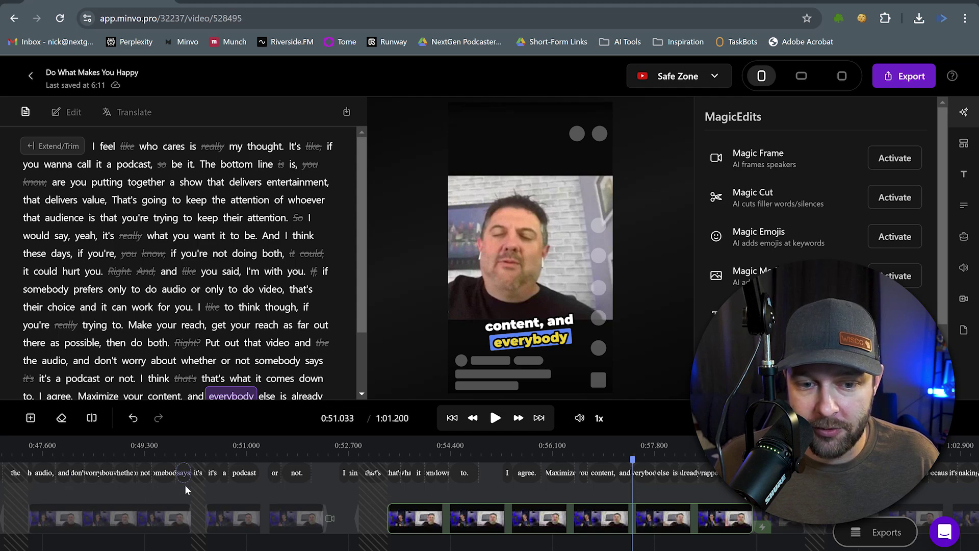
click(284, 456)
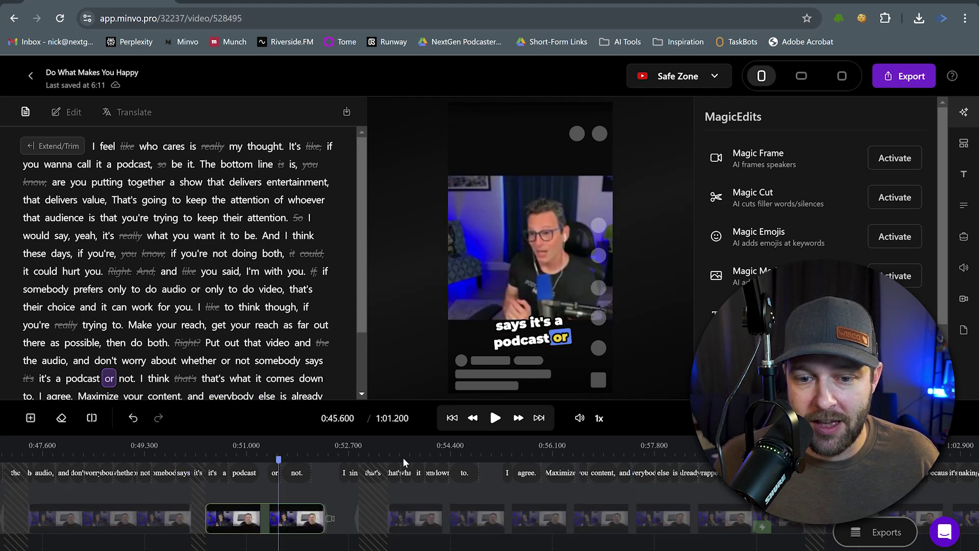
click(418, 461)
click(598, 459)
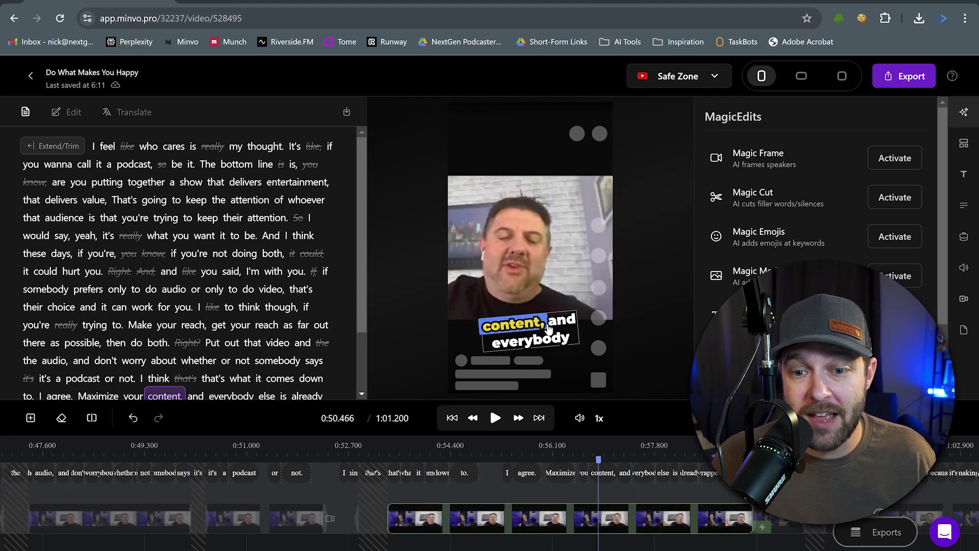
click(653, 456)
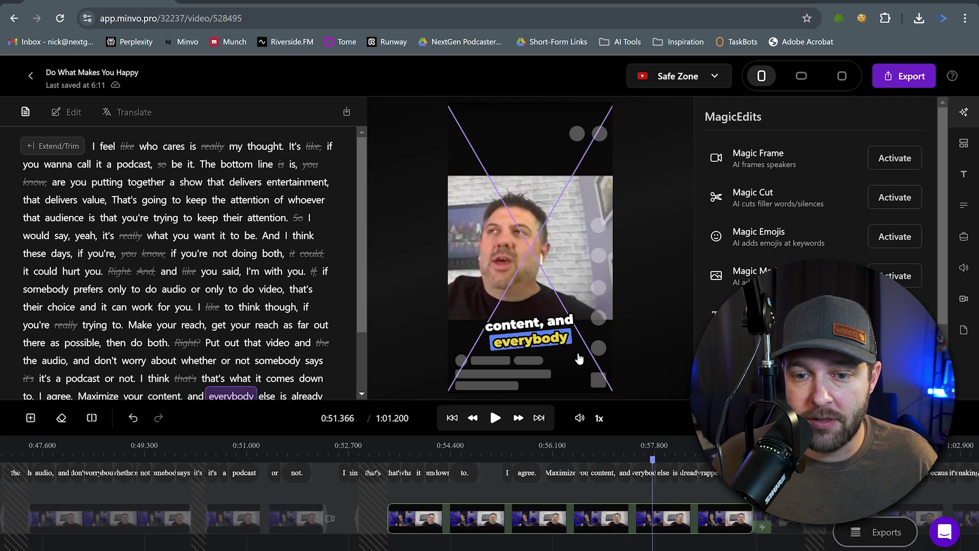
click(525, 329)
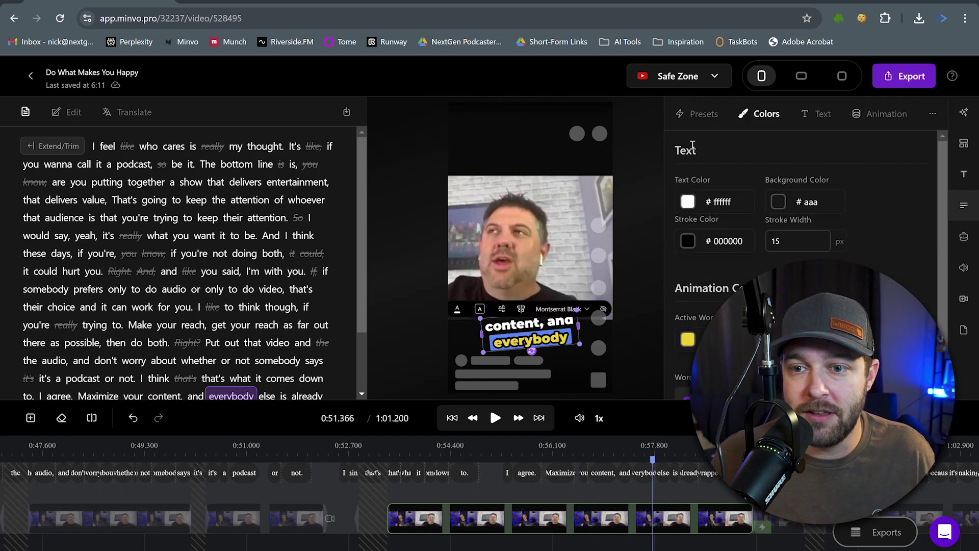
Apply the Hormozi Float, then the Hormozi Rotate, caption preset.
click(702, 113)
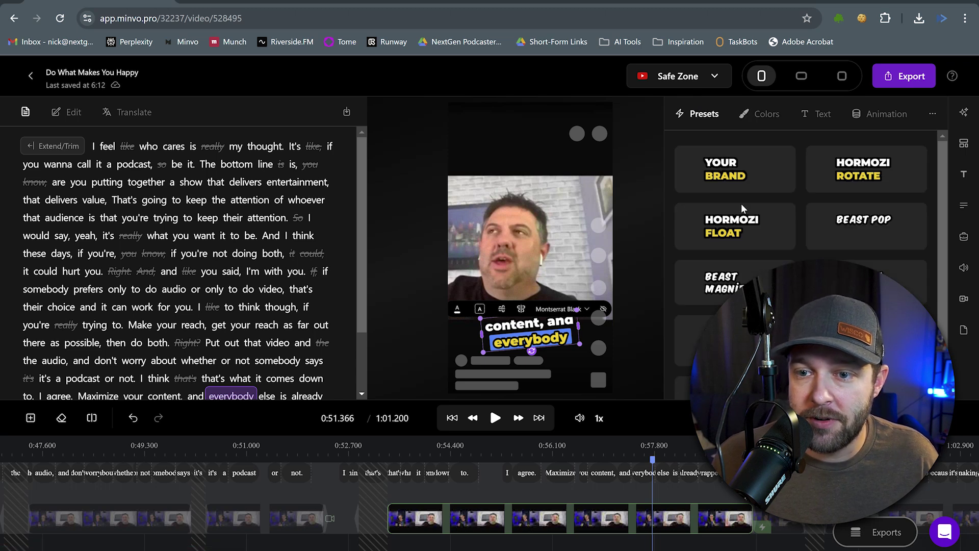
click(744, 222)
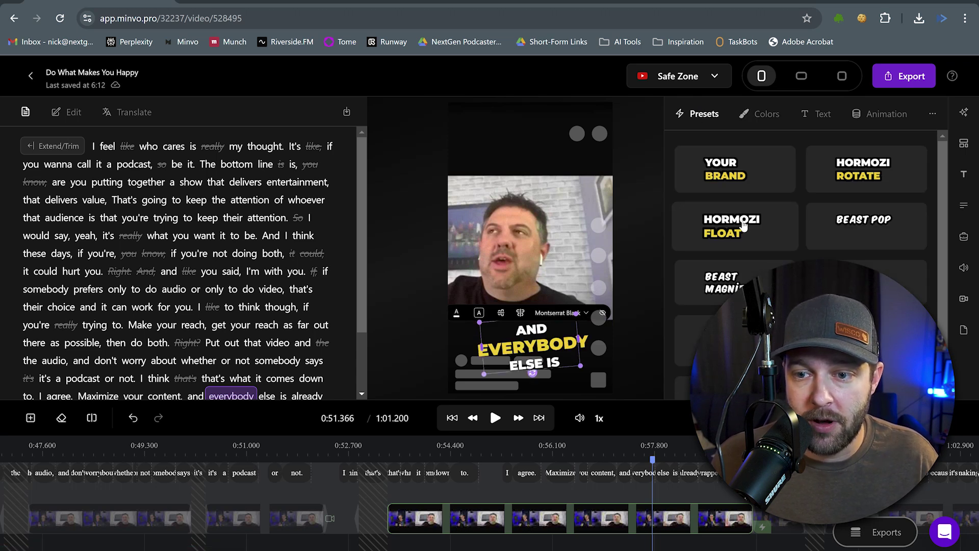
click(859, 180)
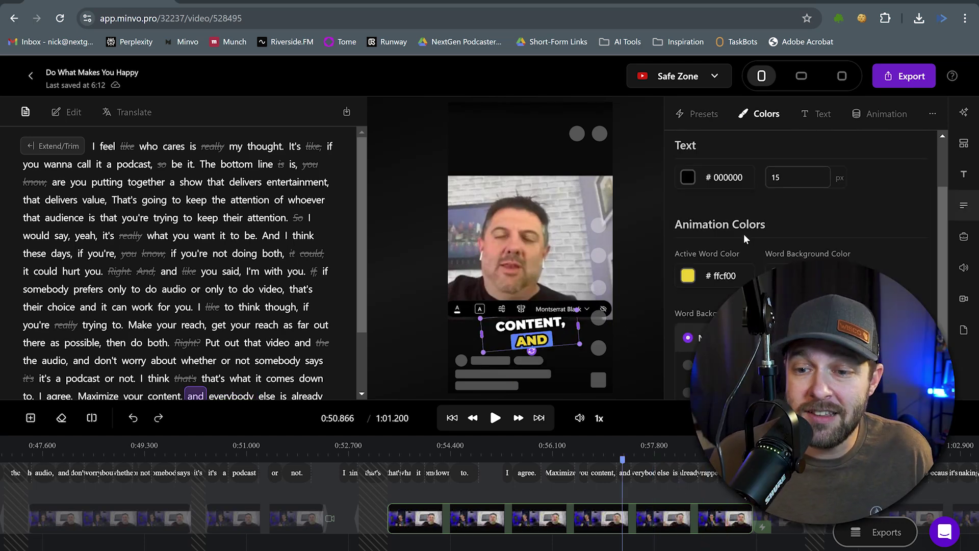
scroll(700, 333, down, 1)
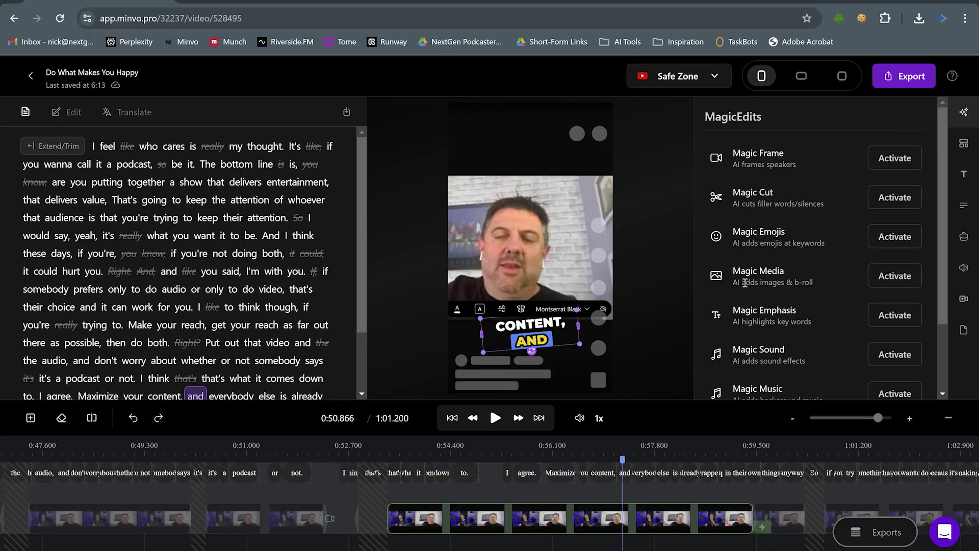
Activate Magic Media to auto-insert AI-generated B-roll images.
click(888, 279)
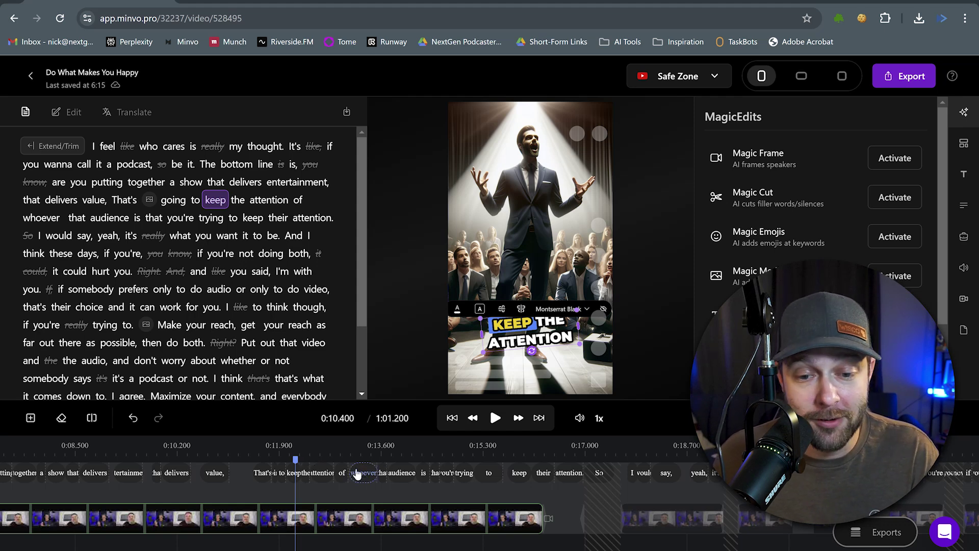
Scroll the timeline right to show the B-roll clip.
scroll(367, 482, right, 3)
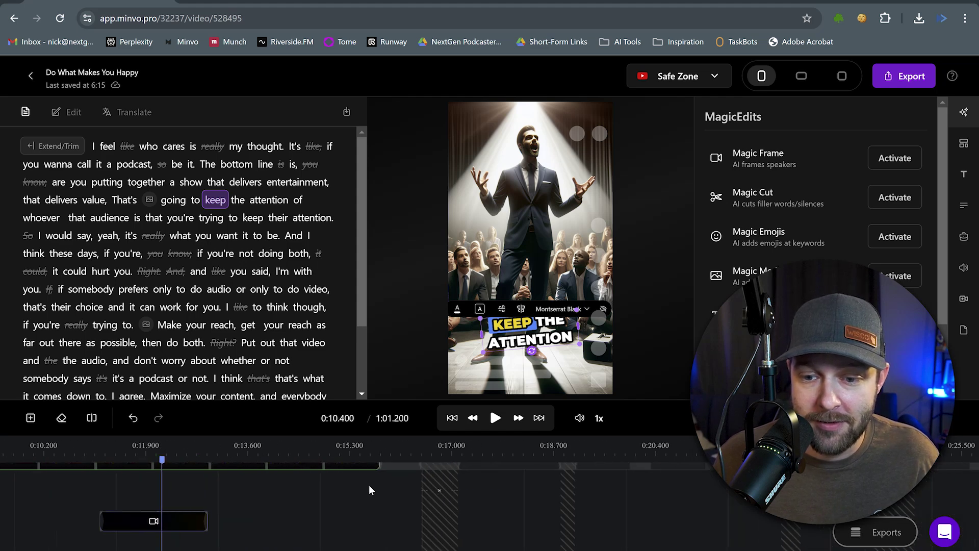